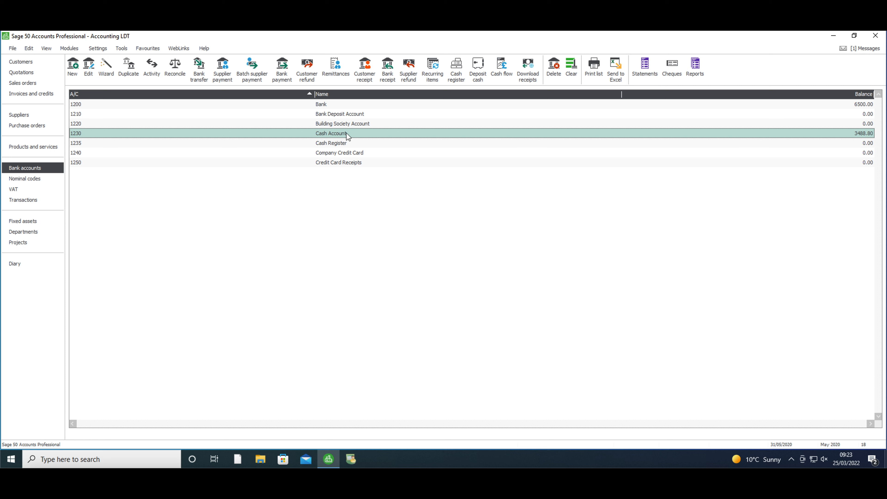
# Start a bank payment from the Cash Account, keeping the date 31/05/2020, and enter Cash payment as the first line's reference
pyautogui.click(289, 77)
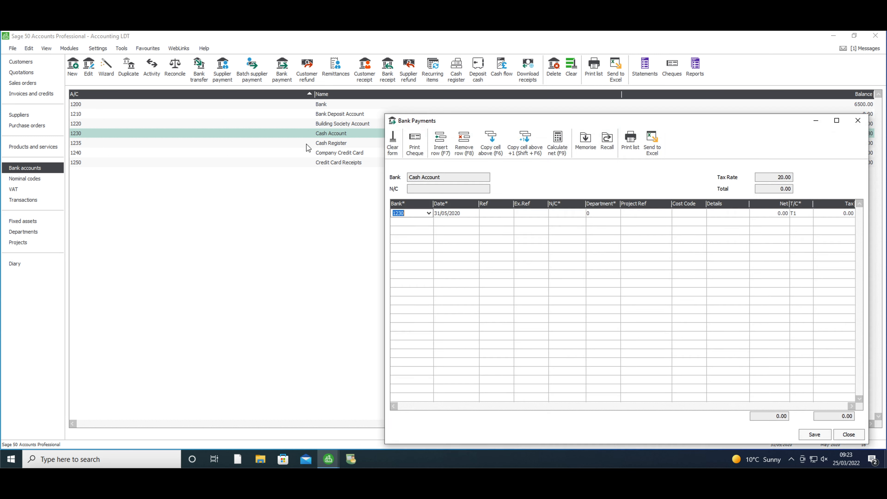
pyautogui.moveTo(586, 119); pyautogui.dragTo(421, 75)
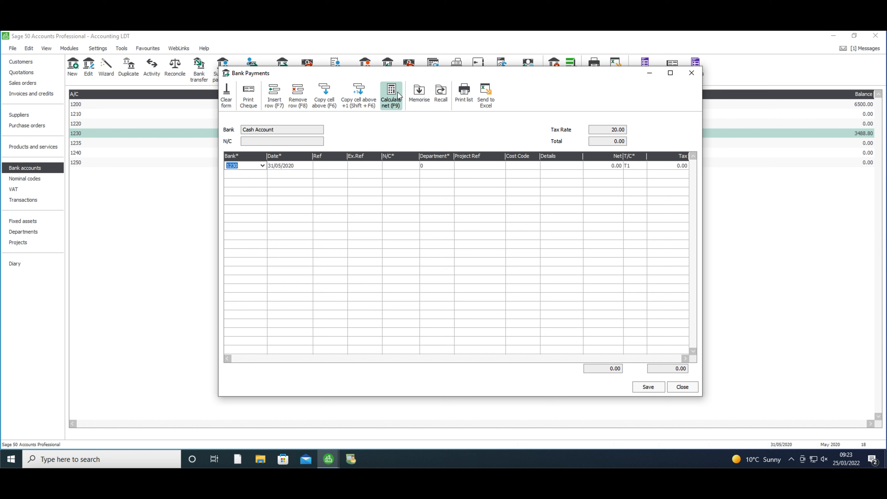
pyautogui.press('Tab')
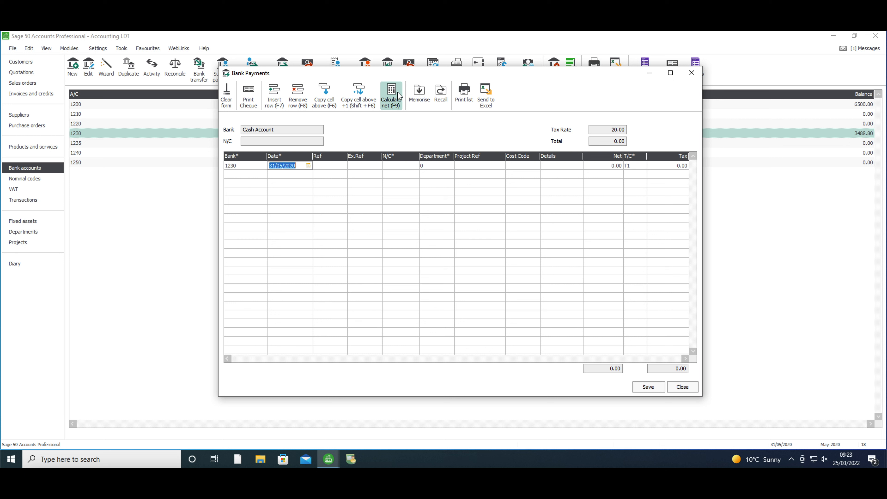
pyautogui.press('Tab')
pyautogui.write('Cash ')
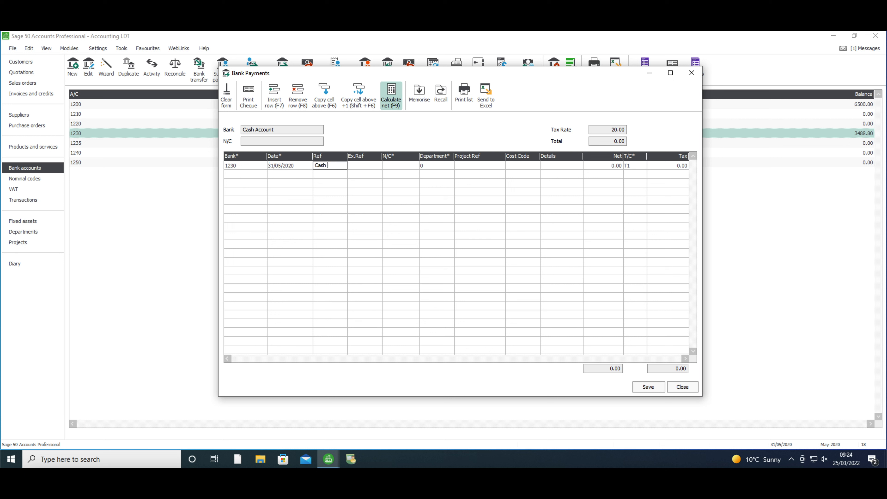
pyautogui.write('payment')
pyautogui.press('Tab')
pyautogui.press('Tab')
# Assign nominal code 7801 Cleaning to the first payment line, keeping department 0
pyautogui.write('7')
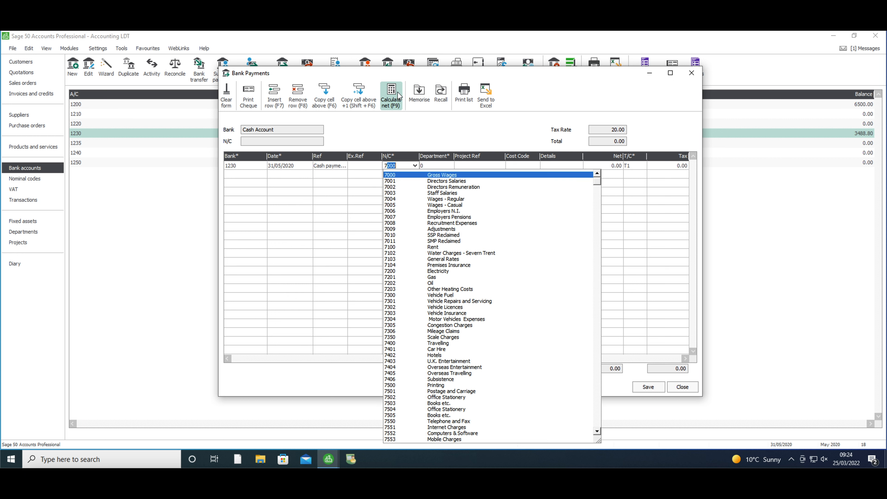
pyautogui.click(598, 432)
pyautogui.click(598, 432)
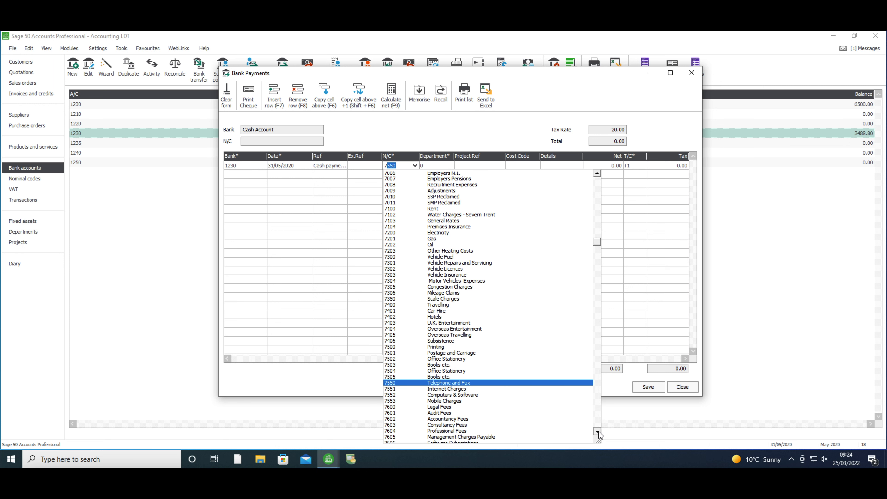
pyautogui.click(580, 427)
pyautogui.press('Tab')
pyautogui.press('Tab')
pyautogui.press('Tab')
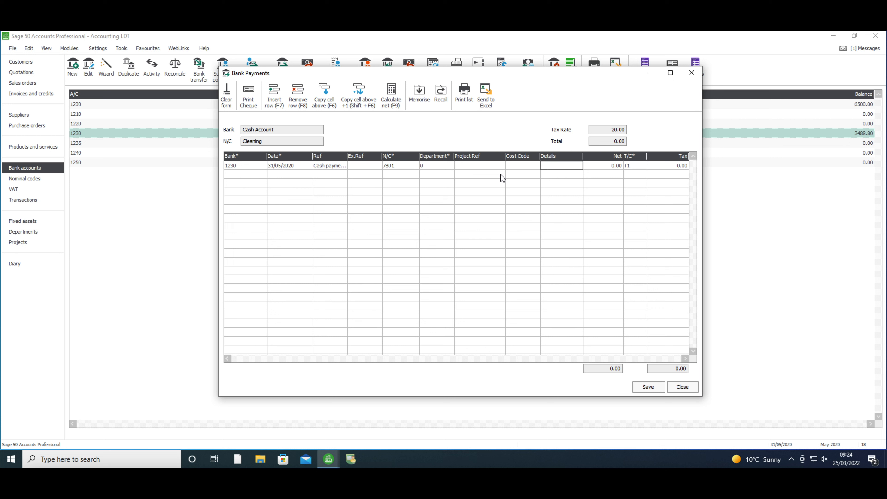
# Complete the first payment line with details Cleaners 4 U, a net amount of 150.00 and tax code T9
pyautogui.write('Cleaners 4 U')
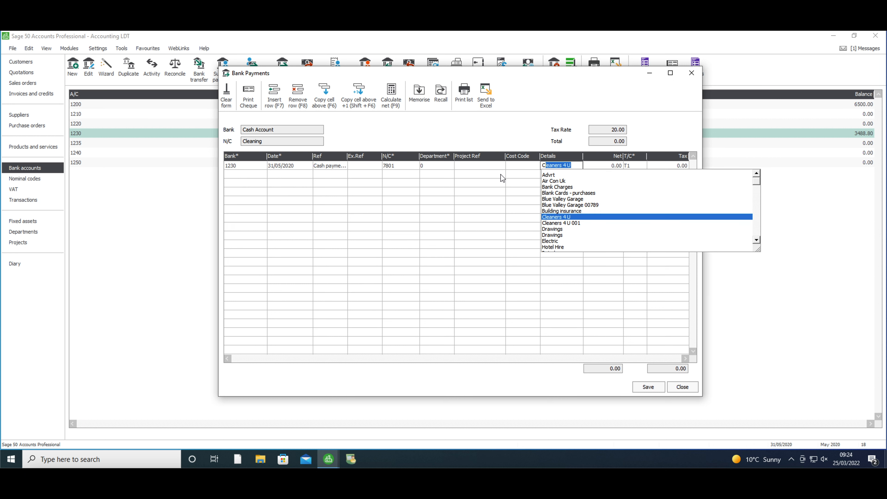
pyautogui.press('Tab')
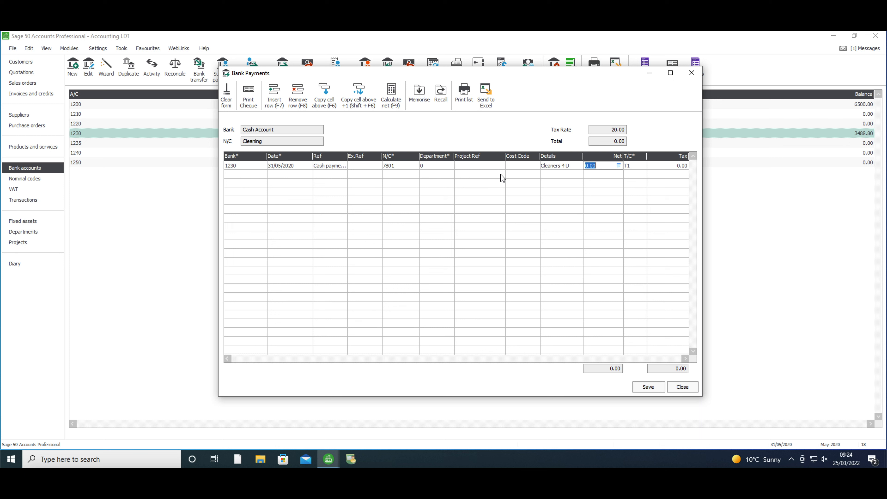
pyautogui.write('150')
pyautogui.press('Tab')
pyautogui.write('T9')
pyautogui.press('Tab')
# Add a second payment line for bank account 1230 dated 31/05/2020 with the reference Cash payment
pyautogui.press('Tab')
pyautogui.write('1230')
pyautogui.press('Tab')
pyautogui.press('Tab')
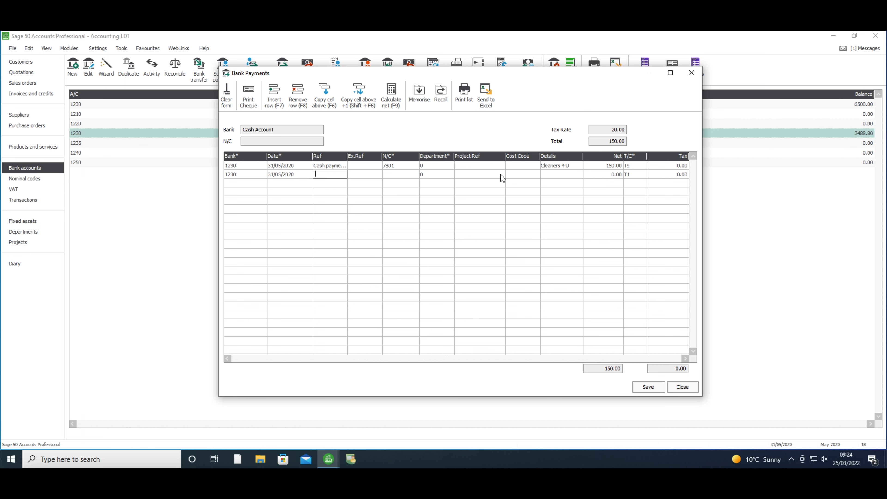
pyautogui.write('Cash pauyment')
pyautogui.press('Tab')
# Assign nominal code 7504 Office Stationery to the second payment line, keeping department 0
pyautogui.write('7')
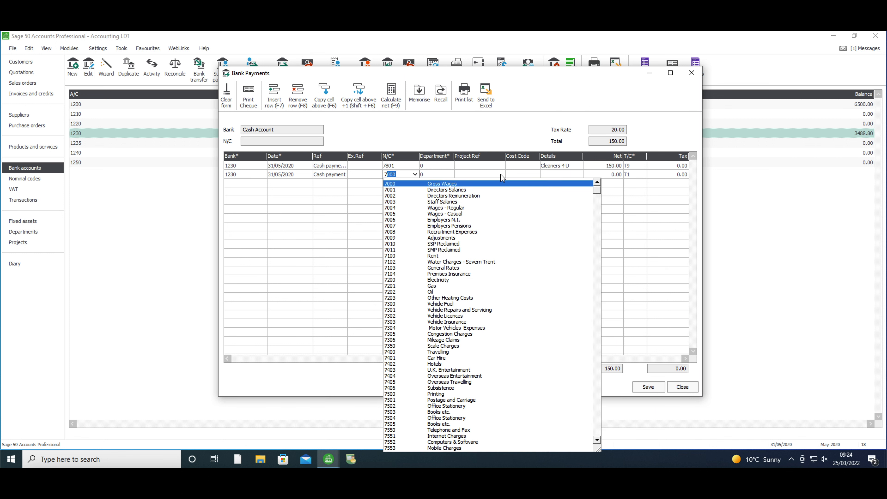
pyautogui.write('504')
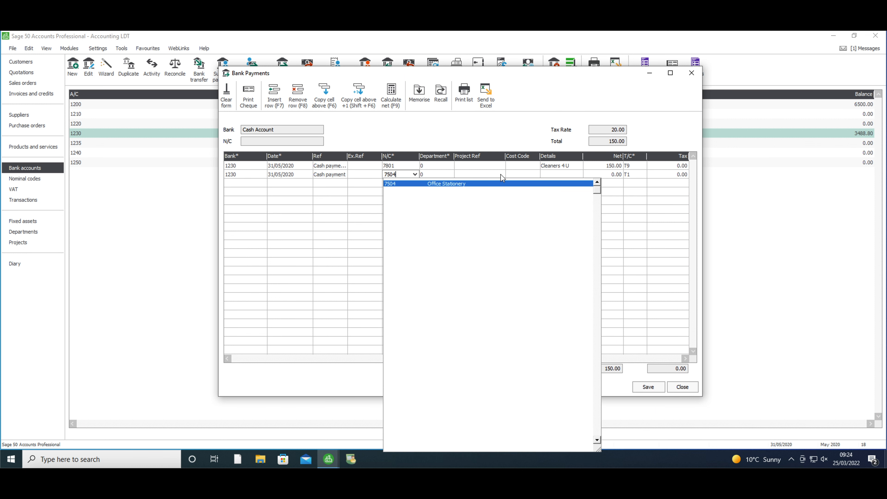
pyautogui.press('Tab')
pyautogui.press('Tab')
pyautogui.press('Tab')
pyautogui.press('Tab')
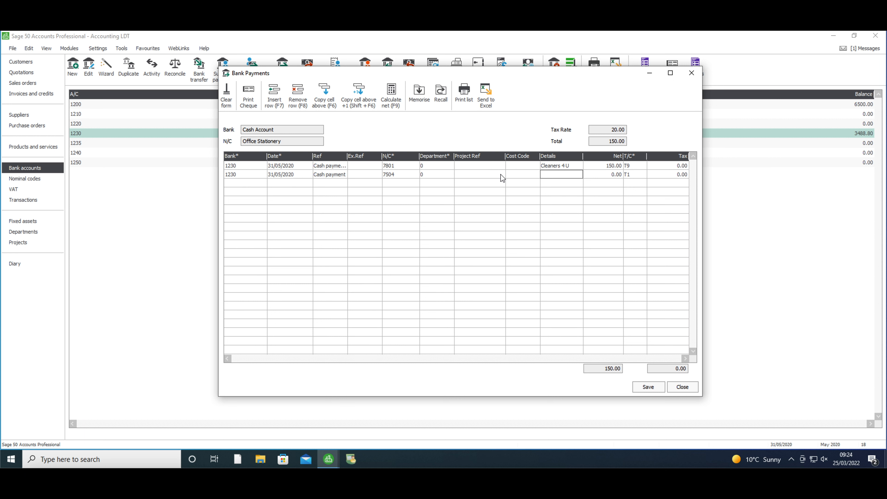
# Complete the second payment line with details Staplers Ltd, a net amount of 144.00 and tax code T1
pyautogui.write('Staplers Ltd')
pyautogui.press('Tab')
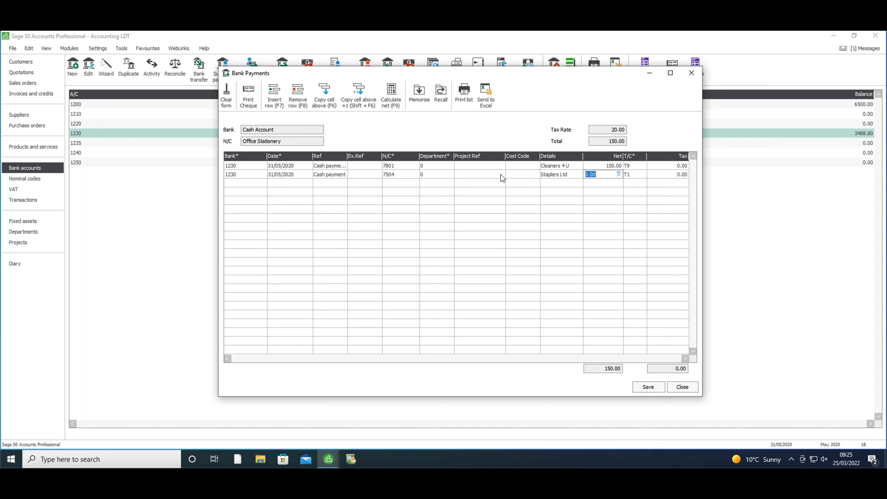
pyautogui.write('144')
pyautogui.press('Tab')
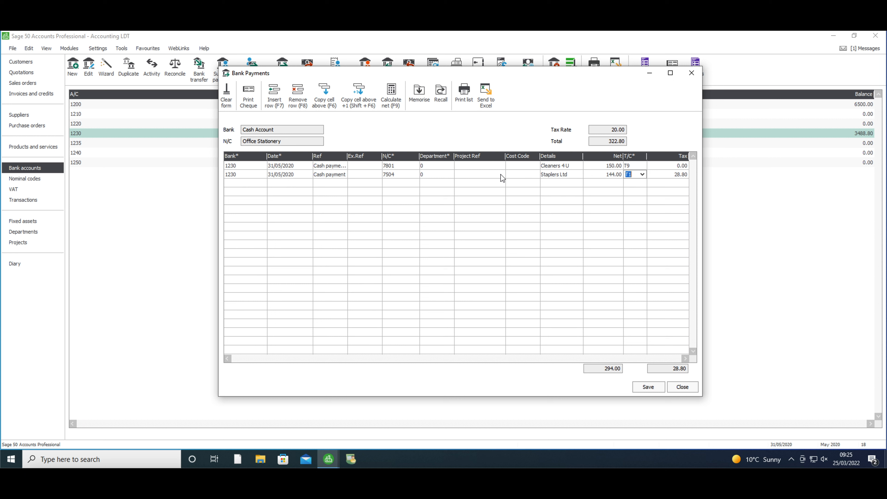
pyautogui.press('Tab')
pyautogui.press('Tab')
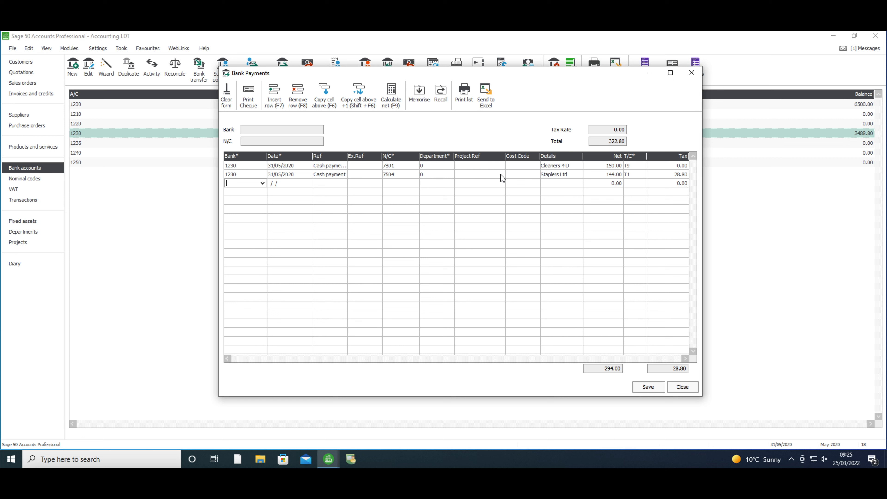
# Add a third payment line for bank account 1230 dated 31/05/2020 with the reference Cash payment
pyautogui.press('Tab')
pyautogui.click(248, 183)
pyautogui.write('1230')
pyautogui.press('Tab')
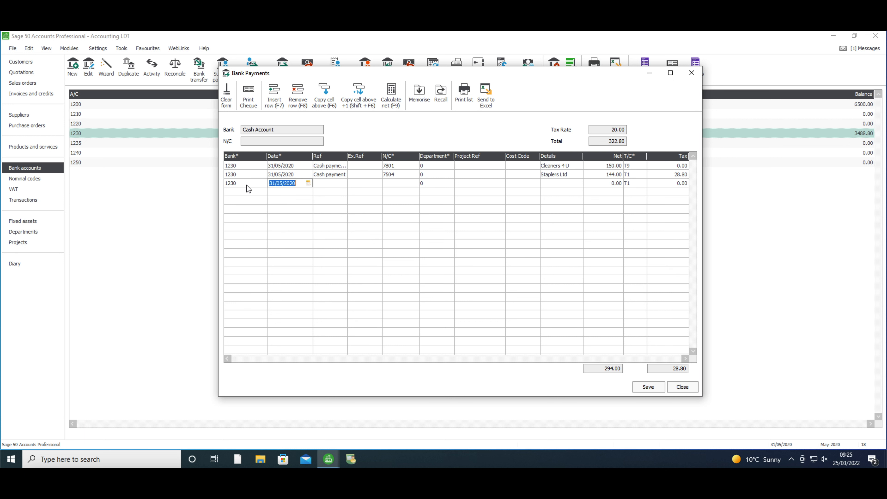
pyautogui.press('Tab')
pyautogui.write('Cash pau')
pyautogui.press('BackSpace')
pyautogui.write('yment')
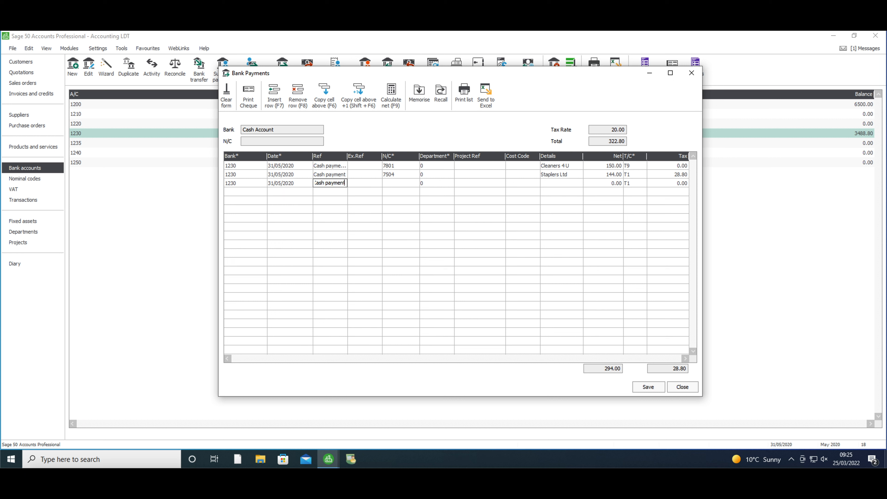
pyautogui.press('Tab')
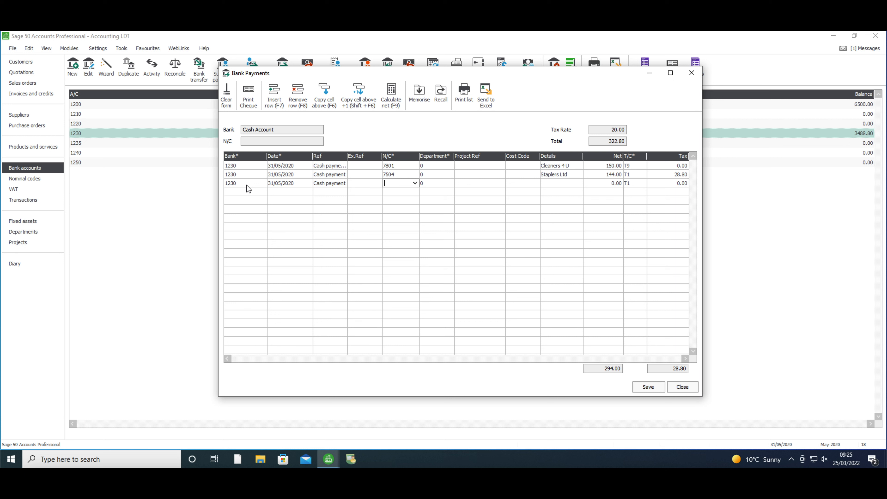
# Assign nominal code 7304 Motor Vehicles Expenses to the third payment line
pyautogui.write('7304')
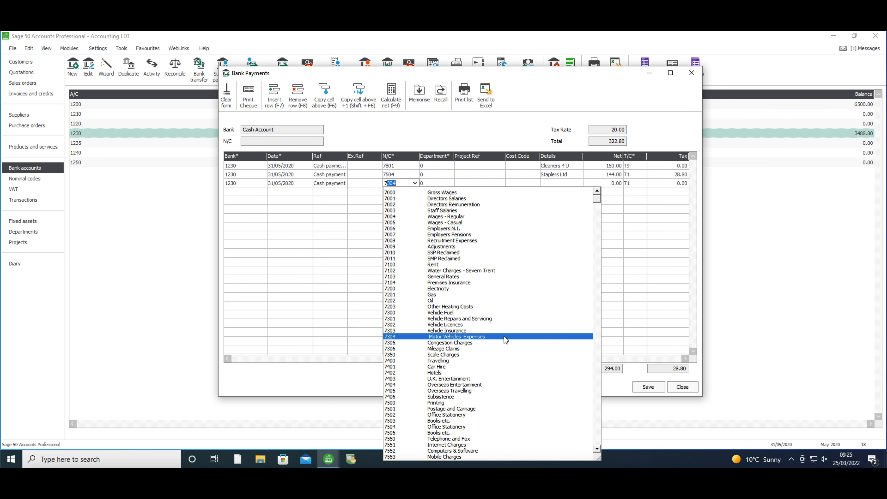
pyautogui.click(504, 337)
pyautogui.click(416, 184)
pyautogui.click(415, 184)
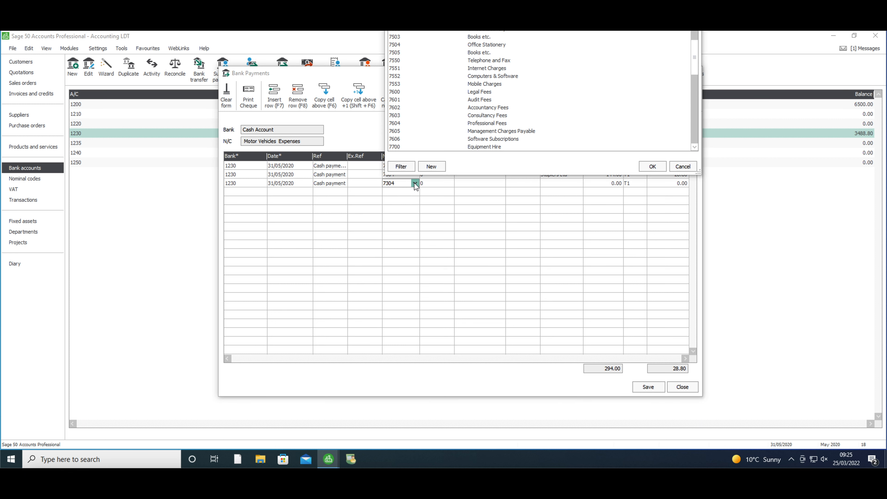
pyautogui.click(415, 184)
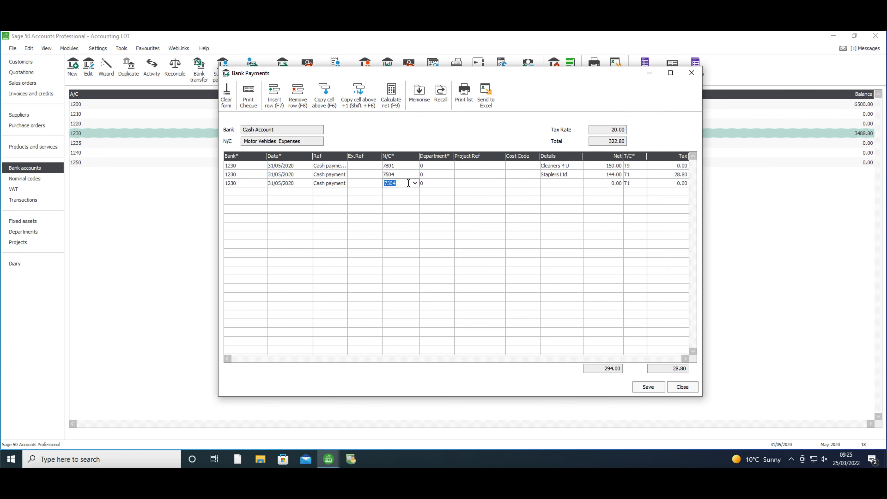
pyautogui.write('7')
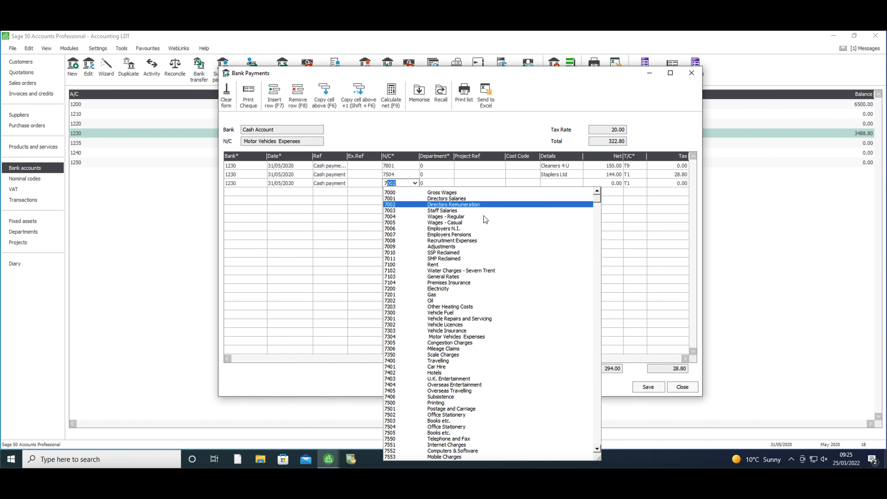
pyautogui.click(454, 337)
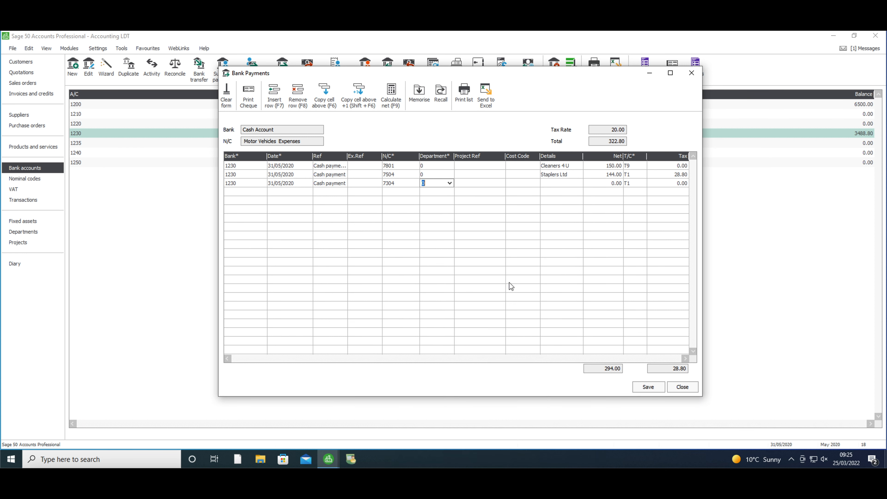
# Enter details Blue Valley Garage on the third line and calculate the net from its VAT-inclusive amount, giving 1309.17 net plus 261.83 tax
pyautogui.click(571, 184)
pyautogui.write('Bl')
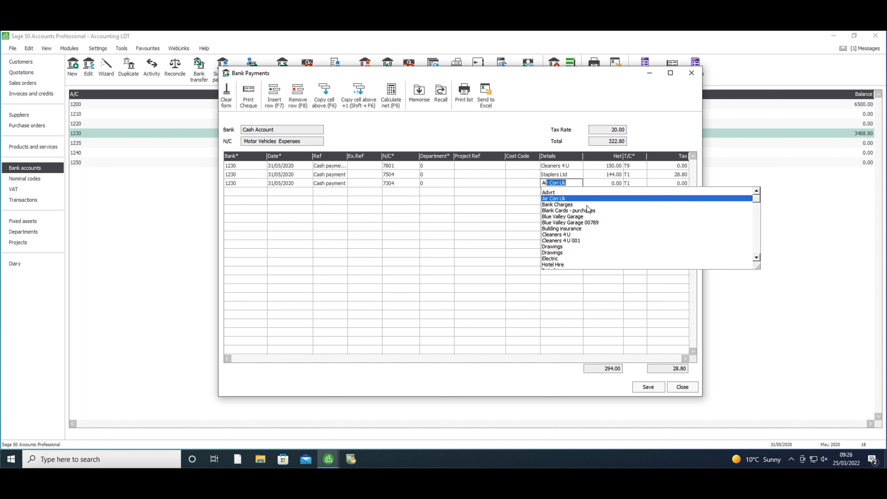
pyautogui.click(584, 216)
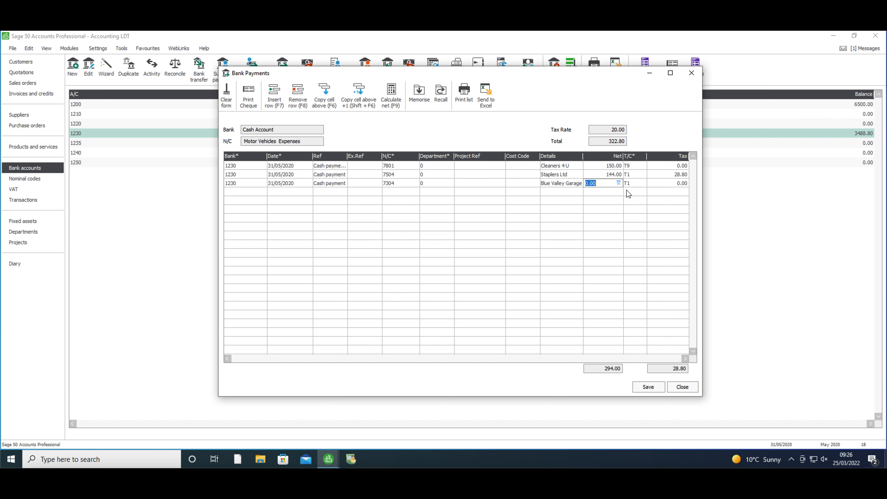
pyautogui.write('157')
pyautogui.click(391, 102)
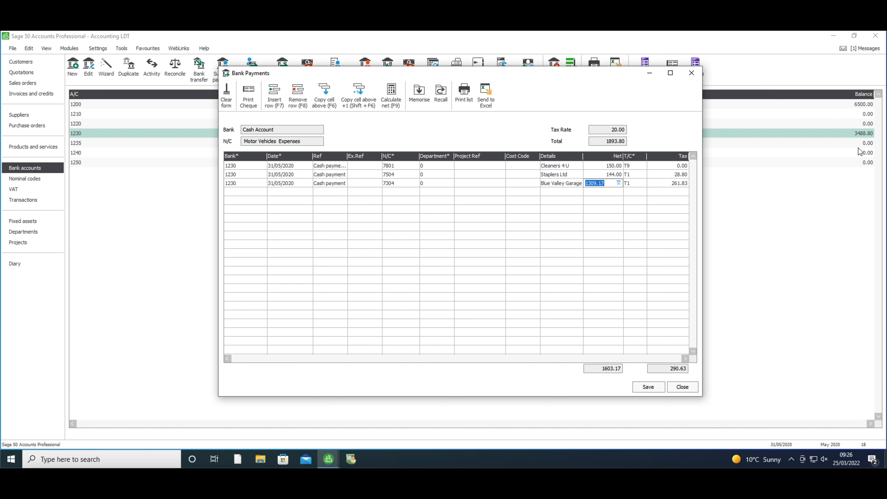
# Save the three cash payments and close the bank payments form
pyautogui.click(647, 388)
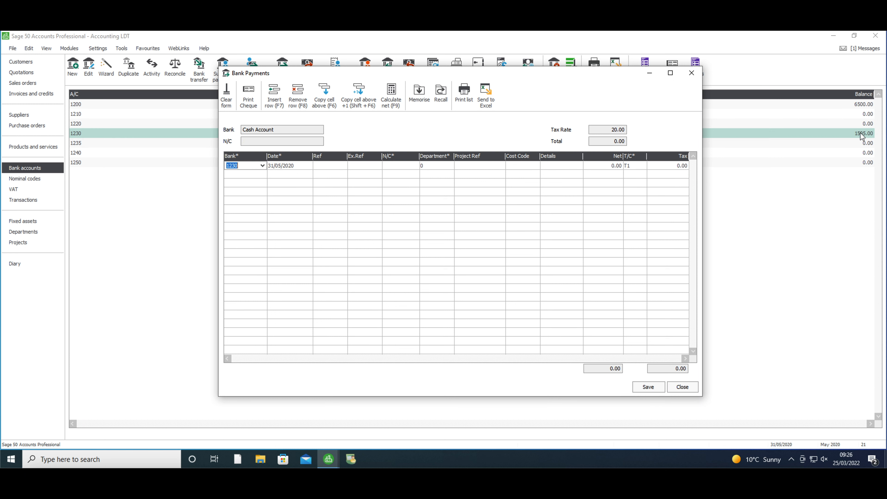
pyautogui.click(684, 388)
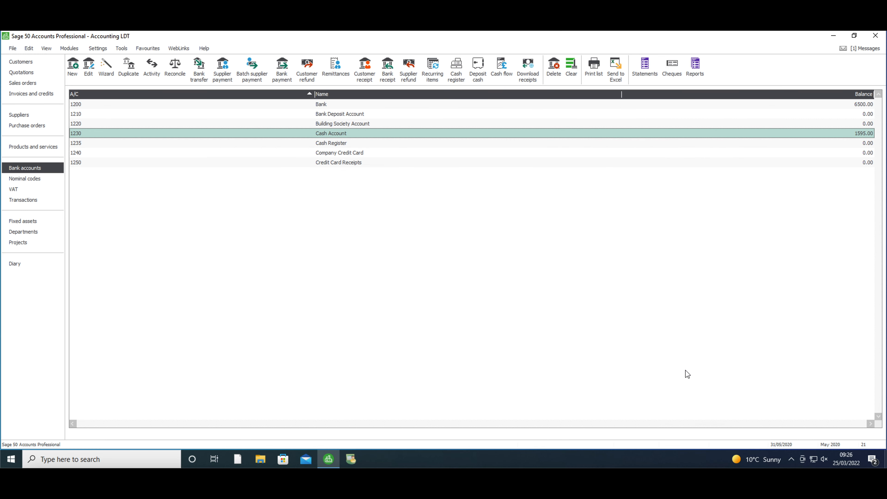